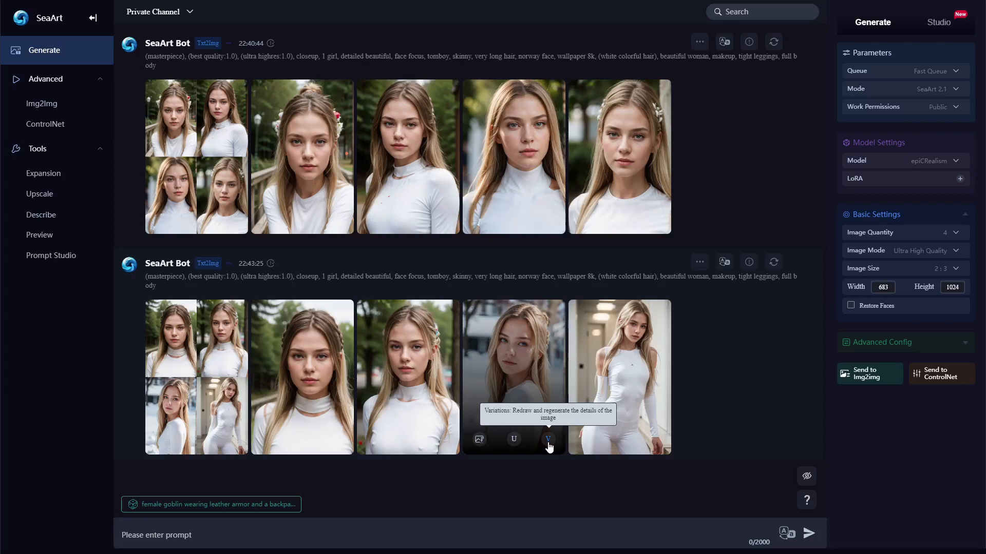
Start a variation of the original blonde portrait in the snow and smart-select only her hair, excluding the face and body
left_click(509, 345)
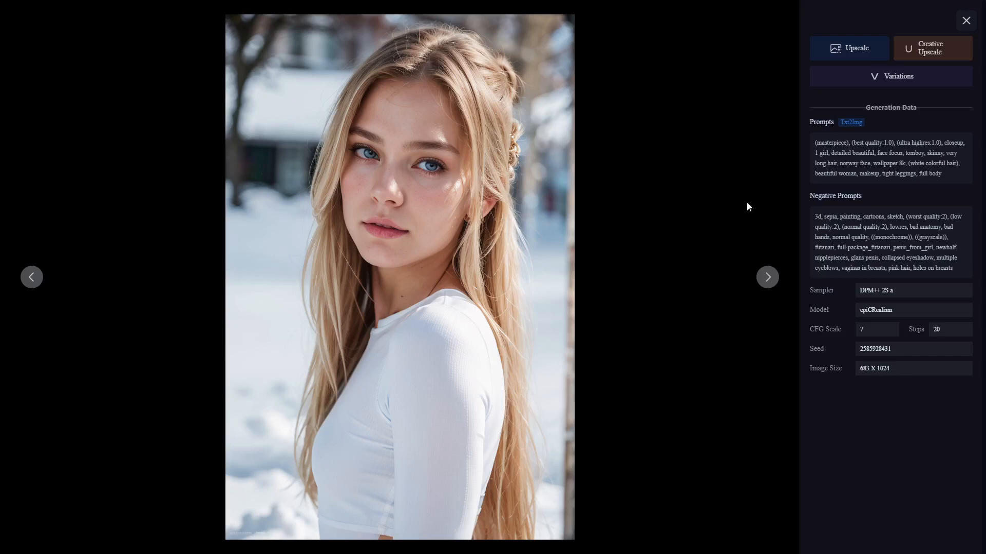
left_click(895, 77)
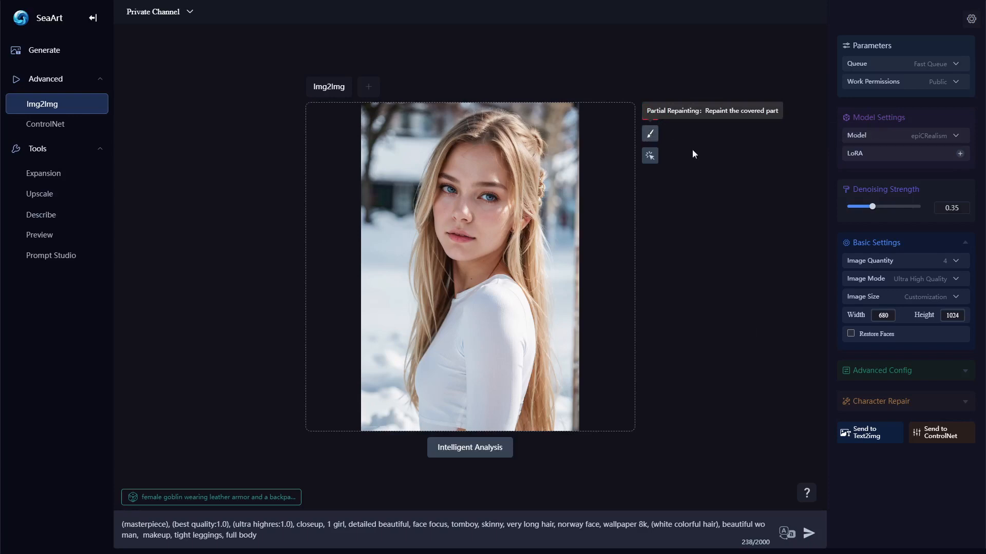
left_click(650, 156)
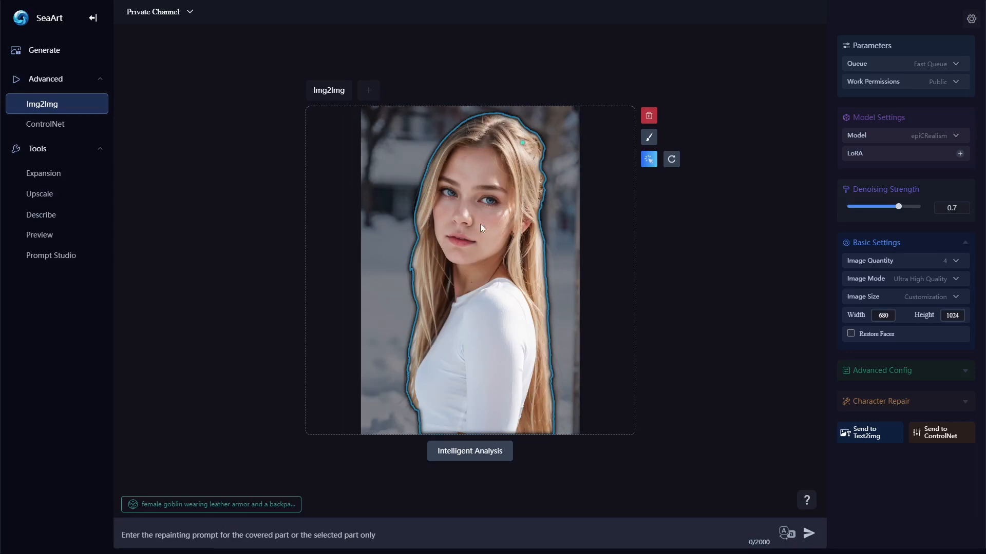
left_click(469, 194)
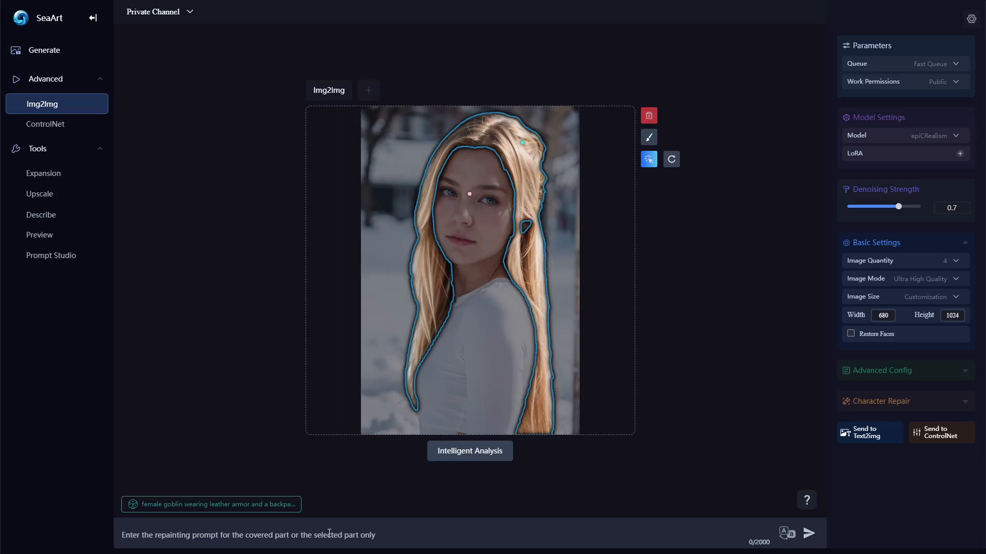
Enter the repainting prompt "brown hair" for the selected area and generate the images
type("brown ")
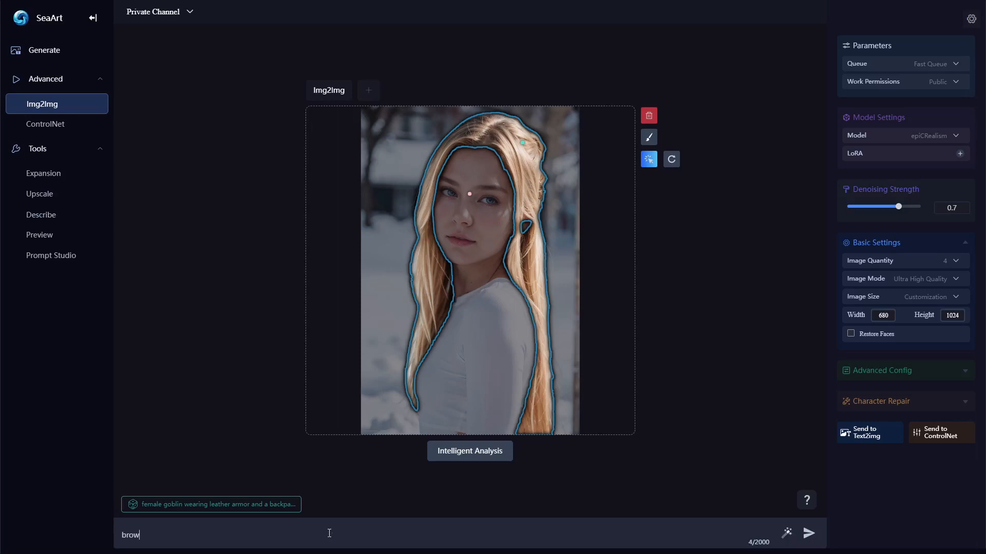
type("hair")
mouse_move(910, 212)
left_click(808, 535)
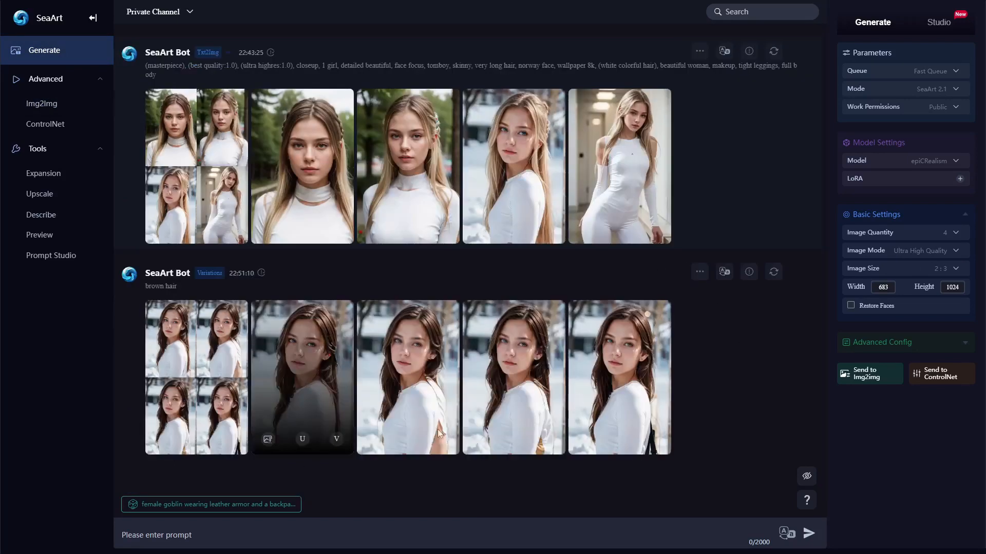
View the original blonde snow portrait enlarged, followed by each of the four brown-hair variations, to judge the recoloured hair
left_click(516, 157)
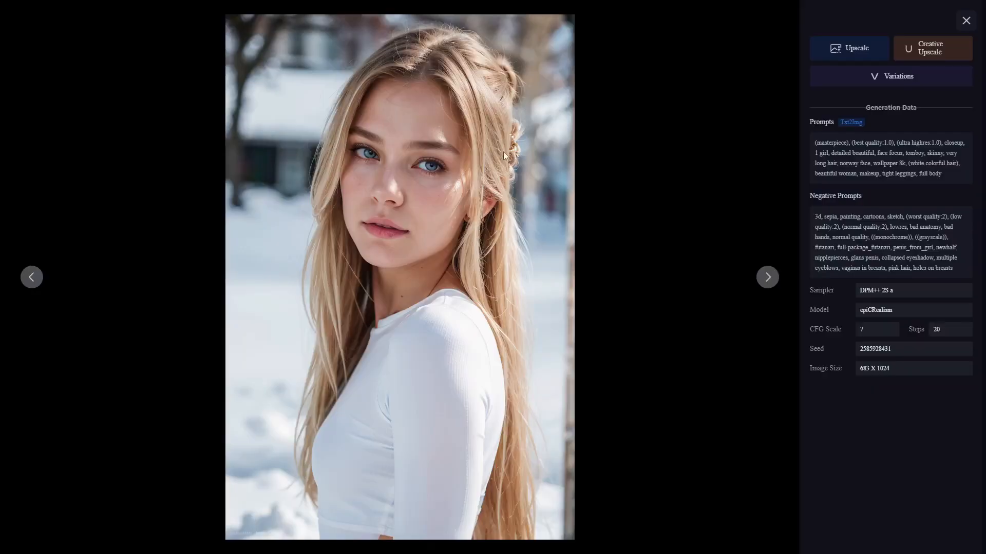
left_click(966, 22)
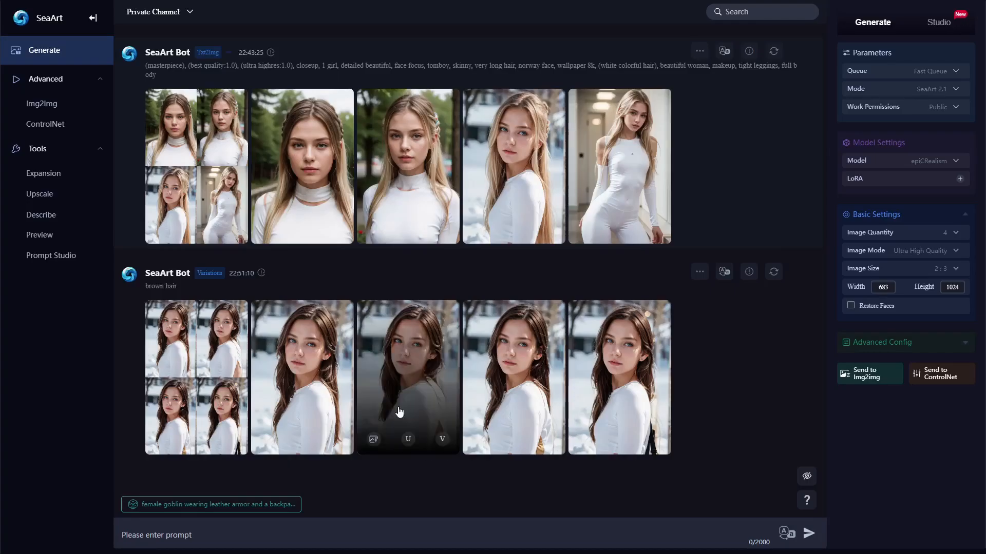
left_click(291, 360)
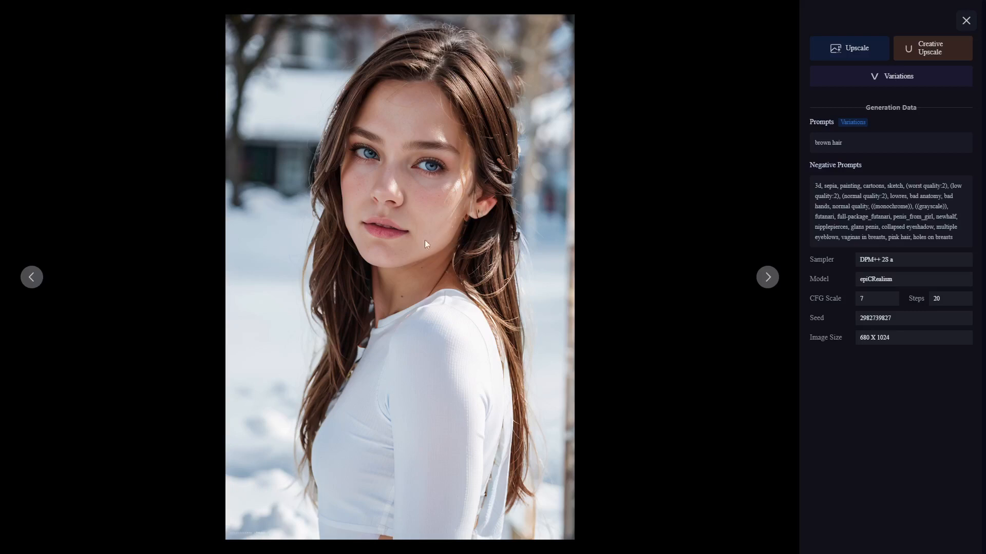
left_click(766, 281)
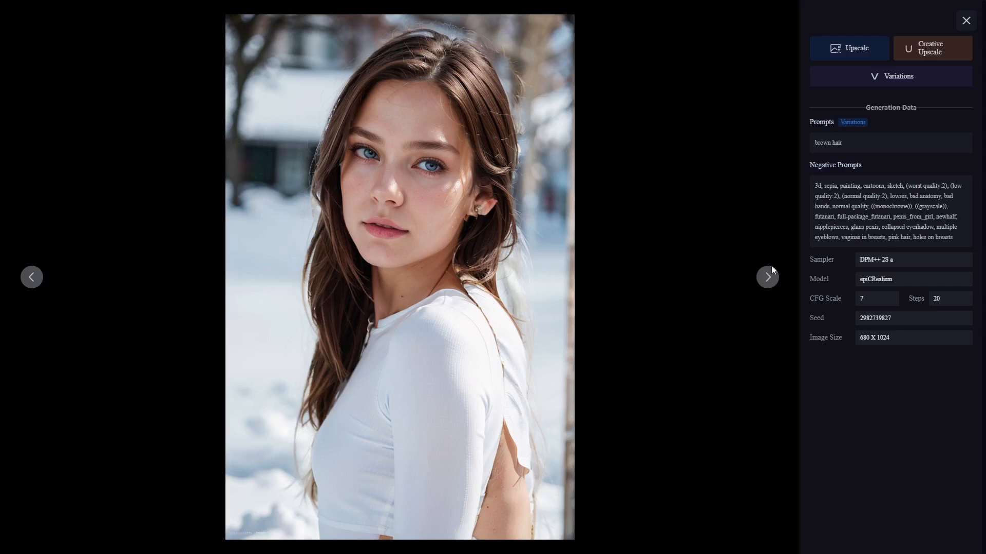
left_click(766, 278)
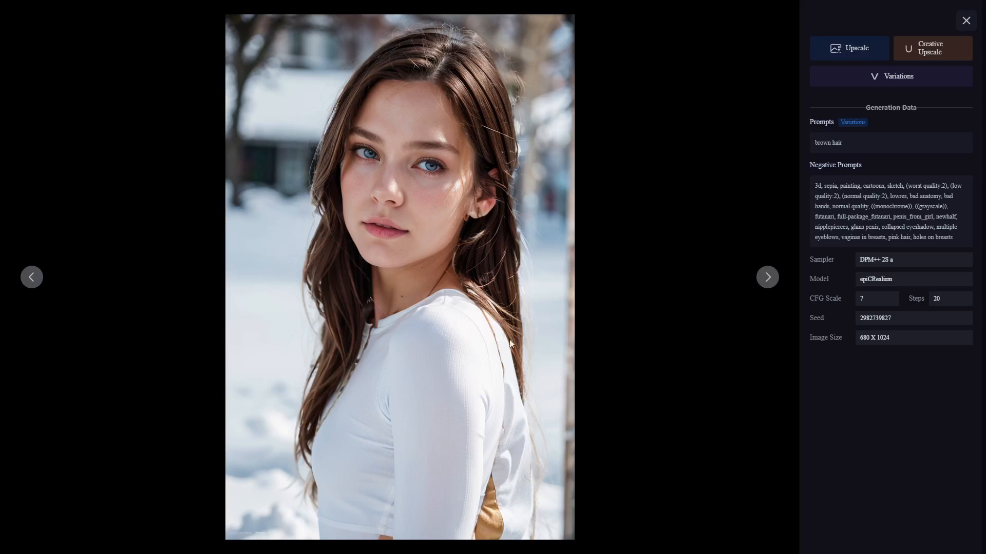
left_click(766, 278)
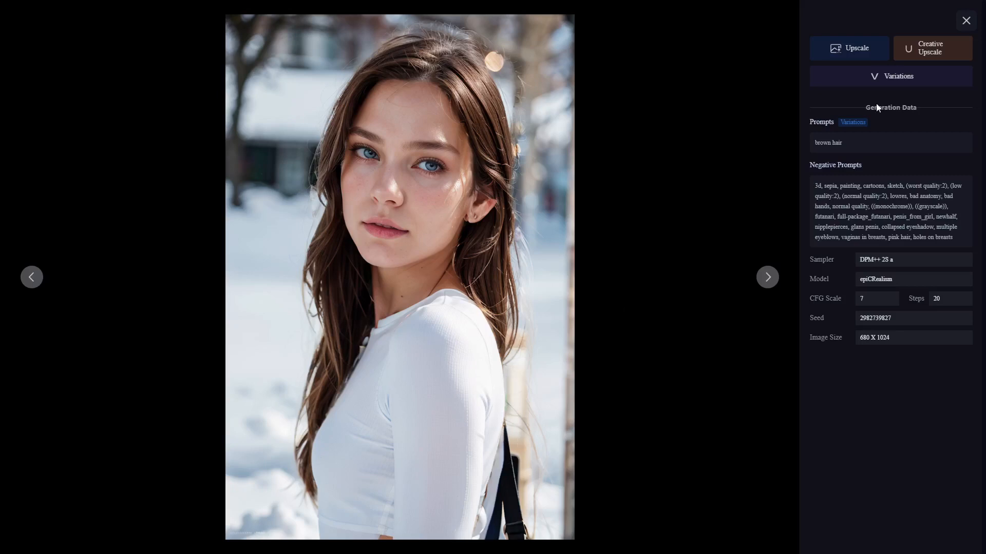
left_click(966, 20)
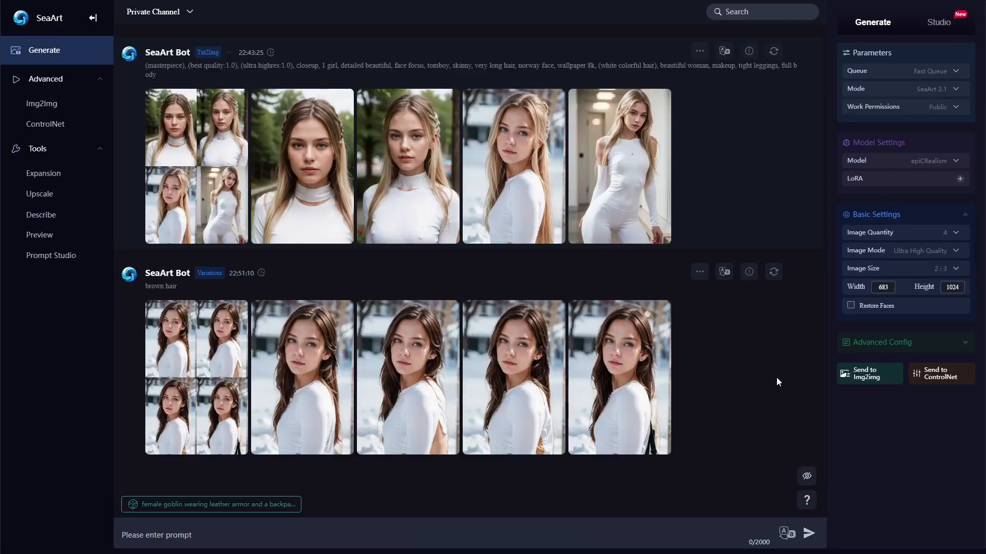
Compare the first brown-hair variation with the original portrait once more at full size
mouse_move(323, 372)
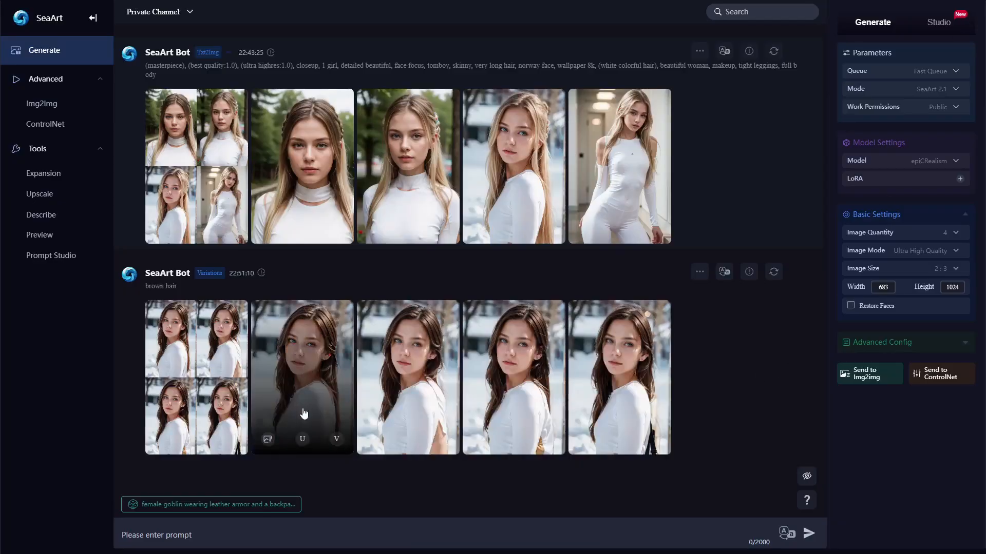
mouse_move(522, 161)
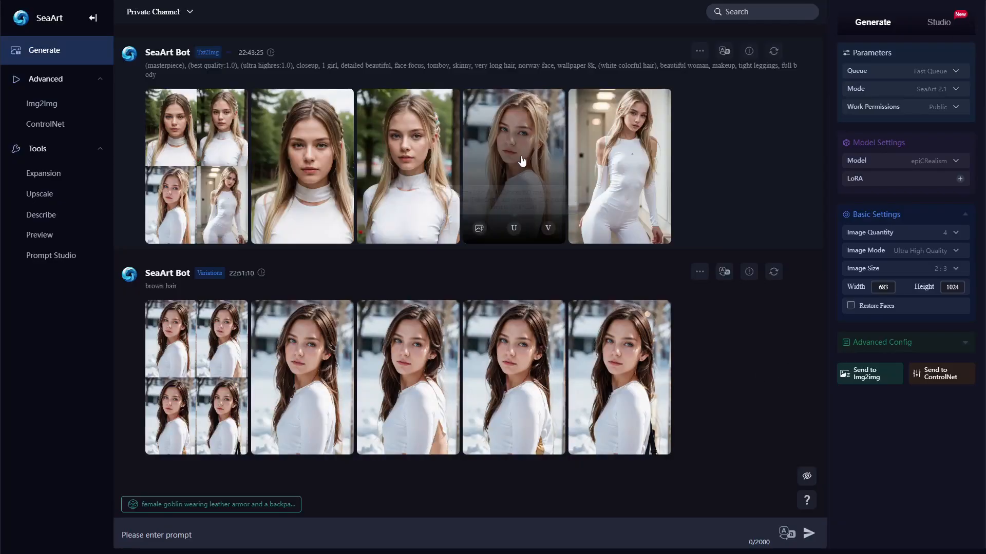
mouse_move(302, 347)
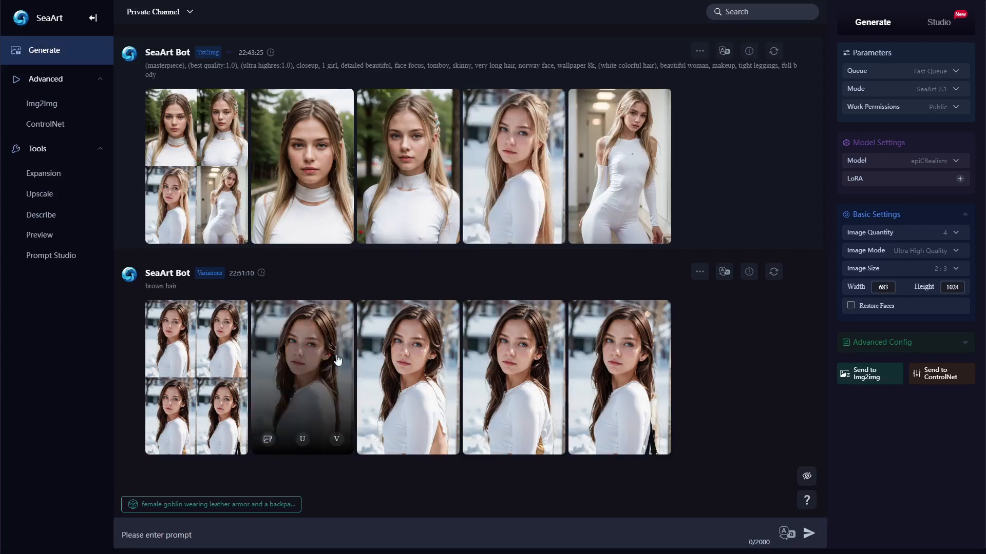
left_click(310, 376)
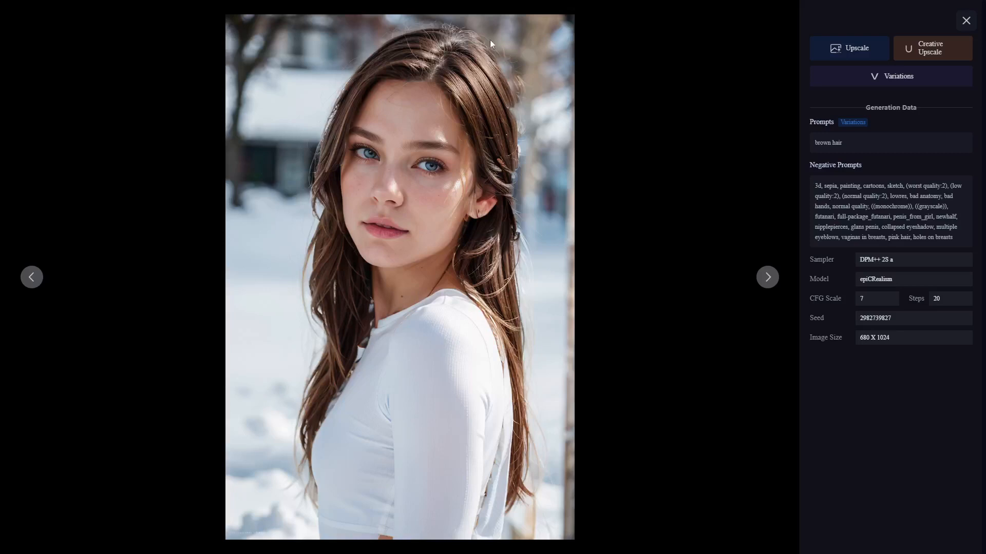
left_click(965, 21)
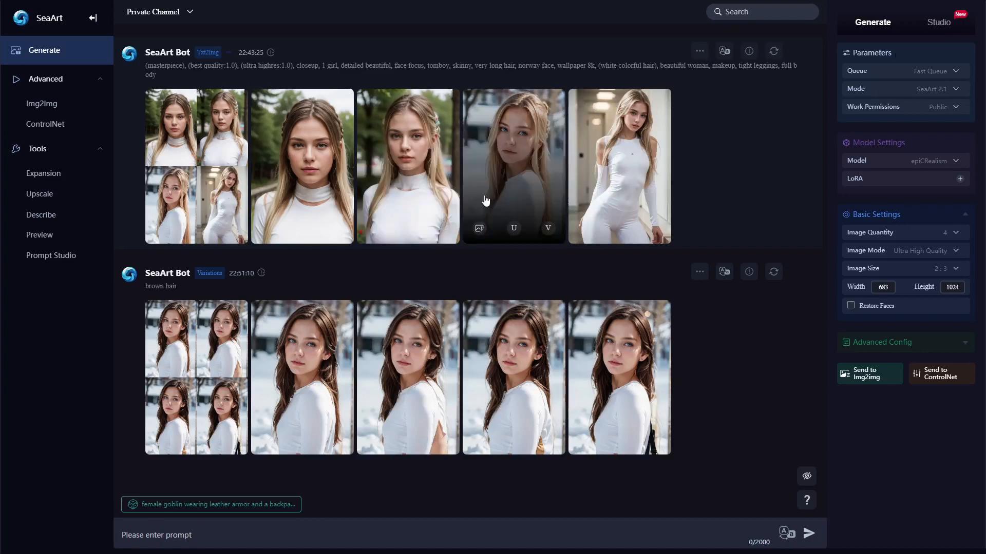
Start another variation of the blonde snow portrait and brush a thin mask stroke over the top of her hair with a reduced brush size
left_click(547, 228)
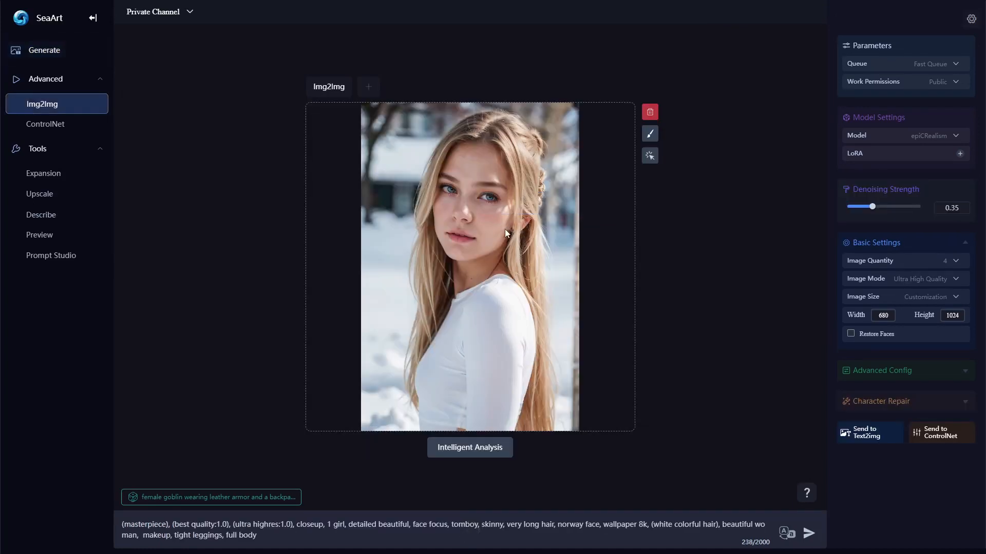
left_click(649, 133)
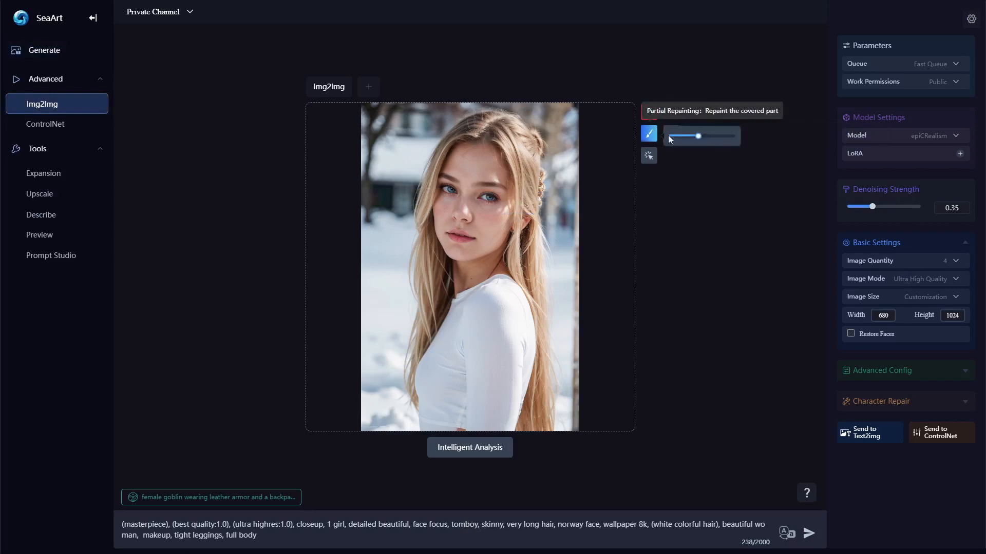
left_click_drag(698, 136, 676, 138)
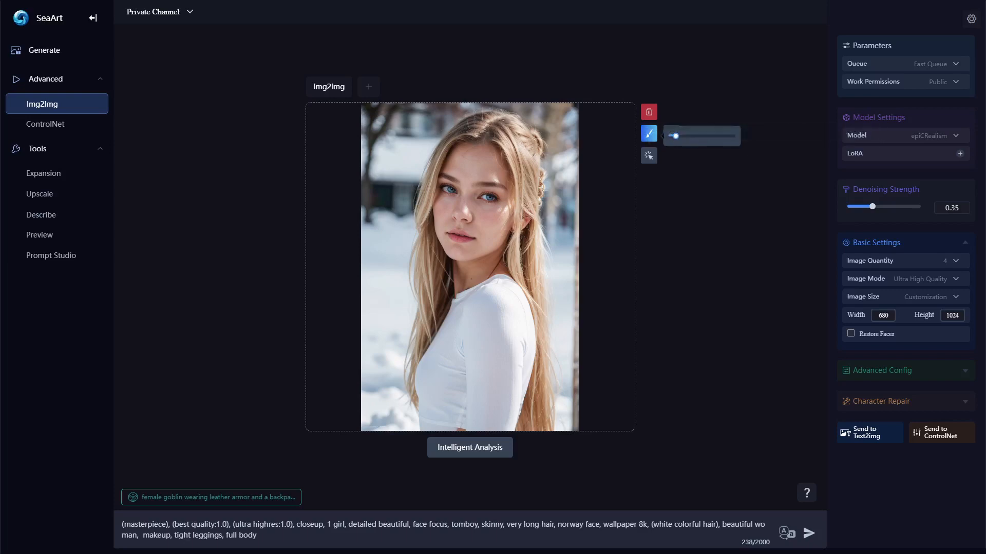
mouse_move(522, 141)
left_mouse_down()
mouse_move(530, 181)
mouse_move(519, 139)
mouse_move(475, 124)
mouse_move(513, 128)
mouse_move(525, 203)
left_mouse_up()
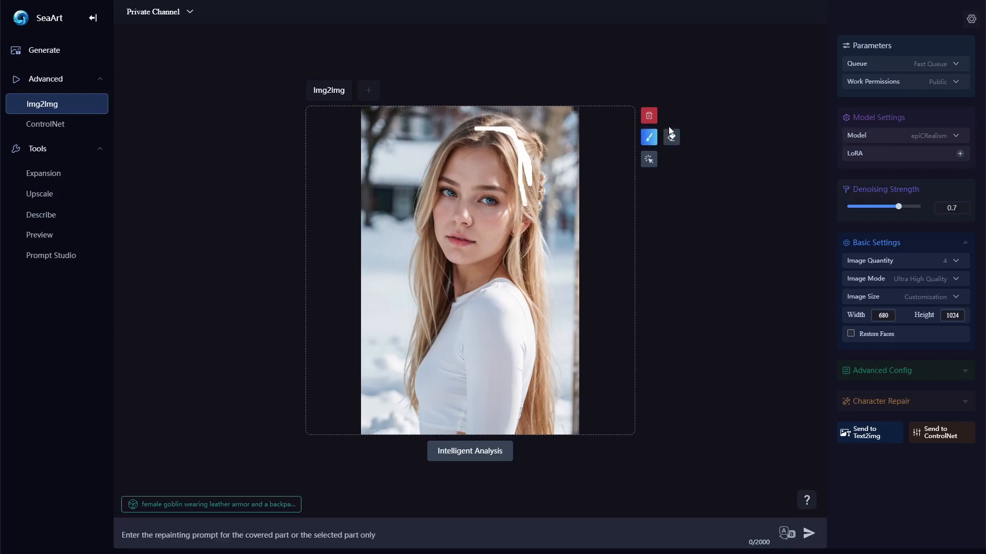
Enlarge the brush and mask all of the woman's hair, from the crown down the strands on both sides of her face
mouse_move(651, 139)
left_click_drag(675, 139, 705, 139)
mouse_move(536, 167)
left_mouse_down()
mouse_move(539, 190)
mouse_move(533, 139)
mouse_move(504, 120)
mouse_move(516, 123)
mouse_move(477, 116)
mouse_move(453, 129)
mouse_move(418, 209)
mouse_move(427, 327)
left_mouse_up()
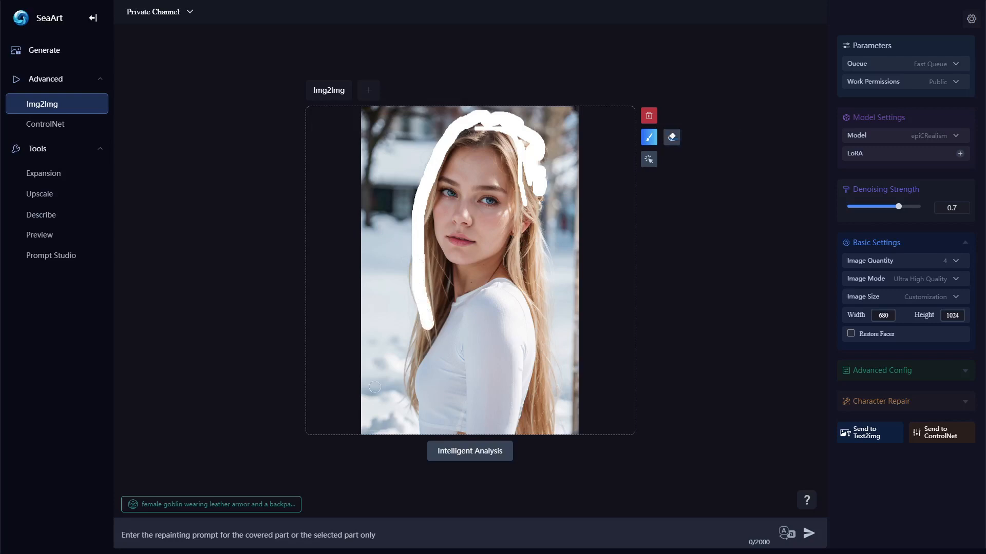
mouse_move(414, 261)
left_mouse_down()
mouse_move(429, 332)
mouse_move(416, 354)
mouse_move(446, 284)
mouse_move(427, 202)
mouse_move(418, 249)
mouse_move(438, 286)
mouse_move(413, 338)
mouse_move(410, 404)
left_mouse_up()
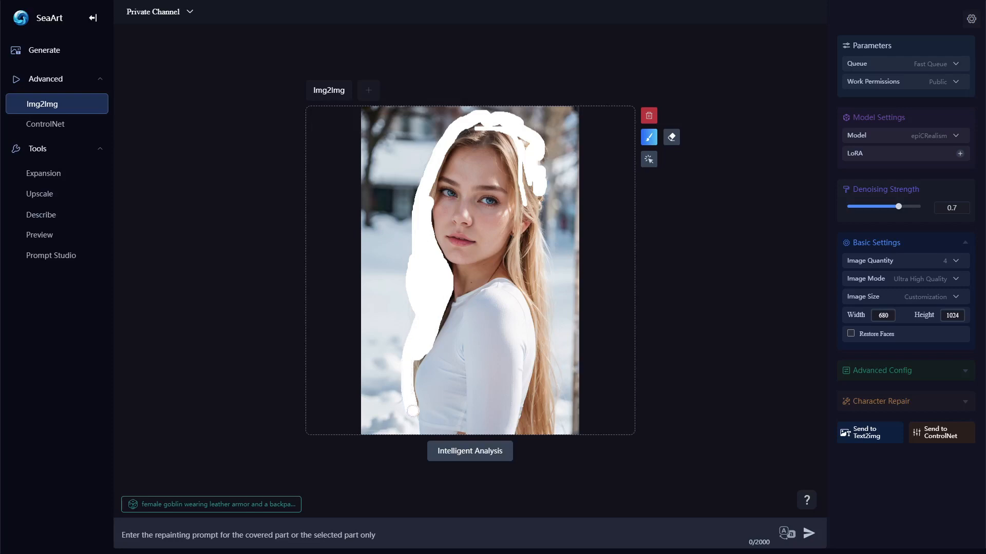
mouse_move(406, 400)
left_mouse_down()
mouse_move(411, 393)
mouse_move(414, 403)
mouse_move(410, 362)
mouse_move(429, 322)
left_mouse_up()
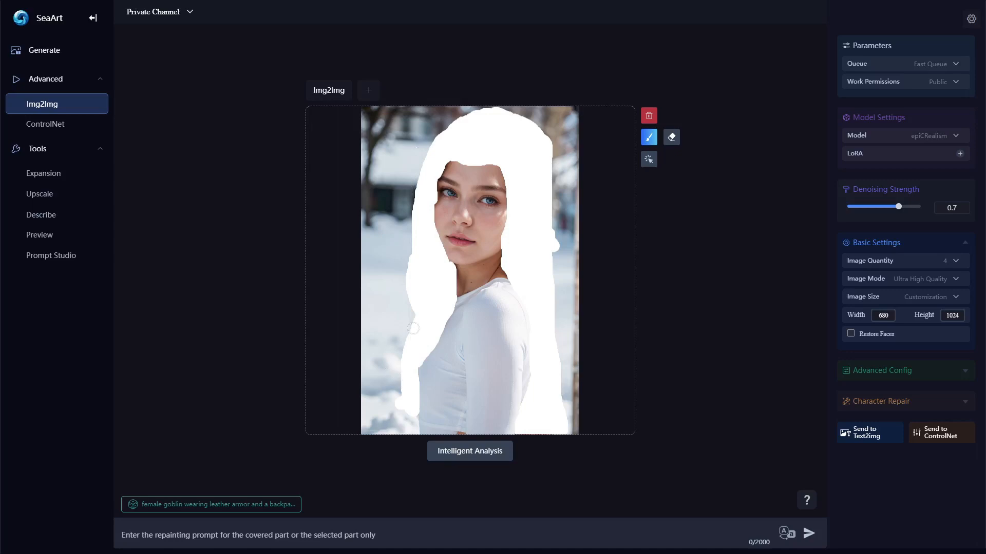
mouse_move(412, 327)
left_mouse_down()
mouse_move(412, 294)
mouse_move(409, 346)
left_mouse_up()
Enter "brown hair" as the repainting prompt for the brushed mask and generate the images
type("br")
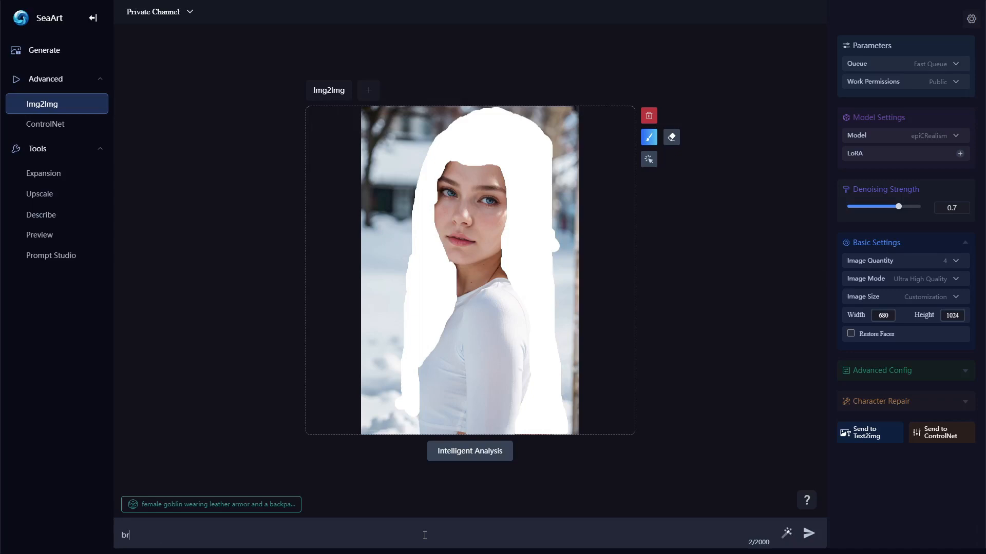
type("own hair")
left_click(808, 535)
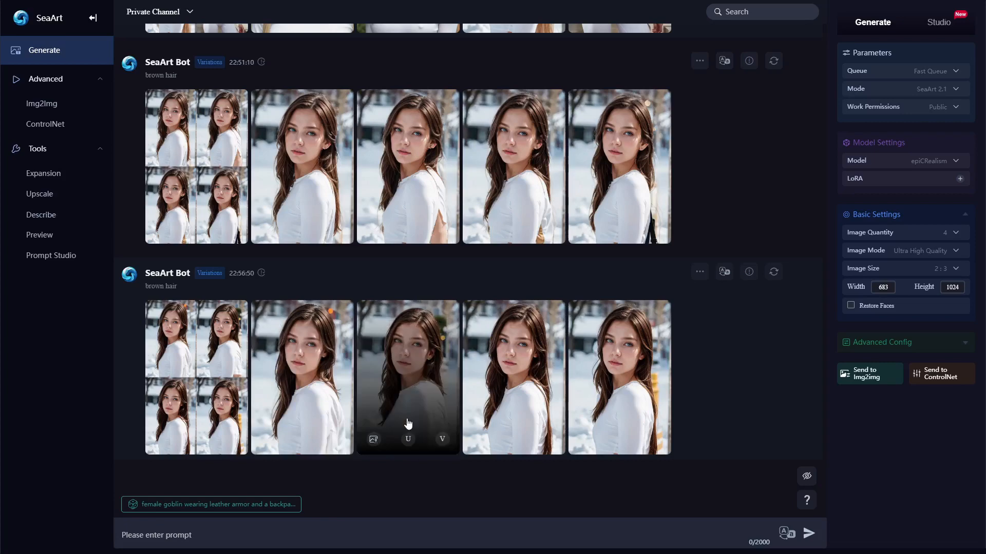
View the original blonde snow portrait enlarged as a reference for the brush-masked results
scroll(316, 386, "up", 3)
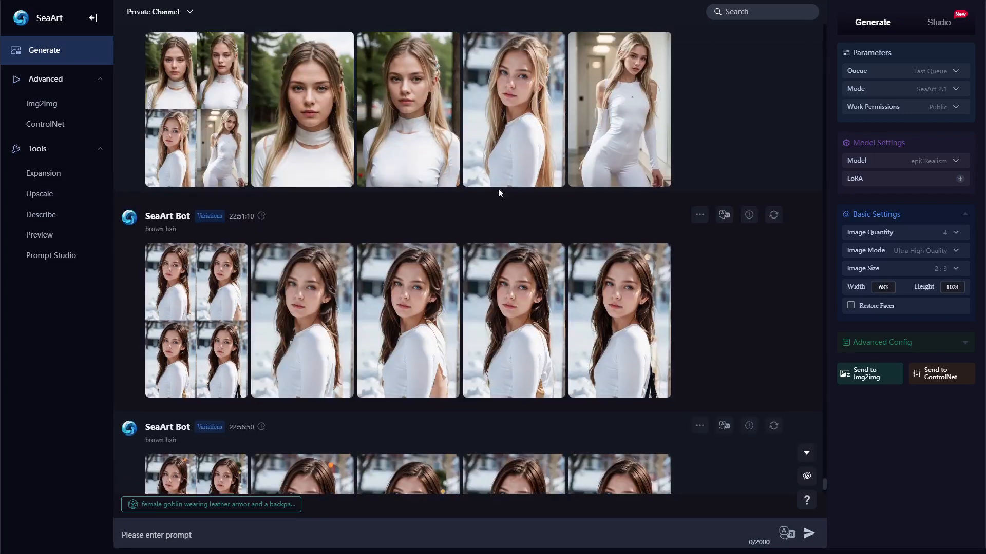
left_click(502, 172)
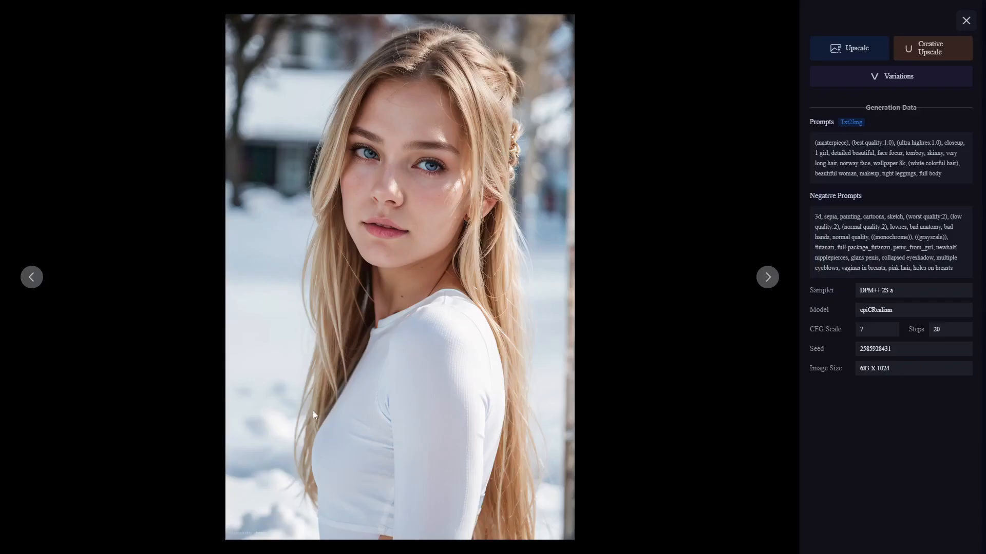
left_click(966, 21)
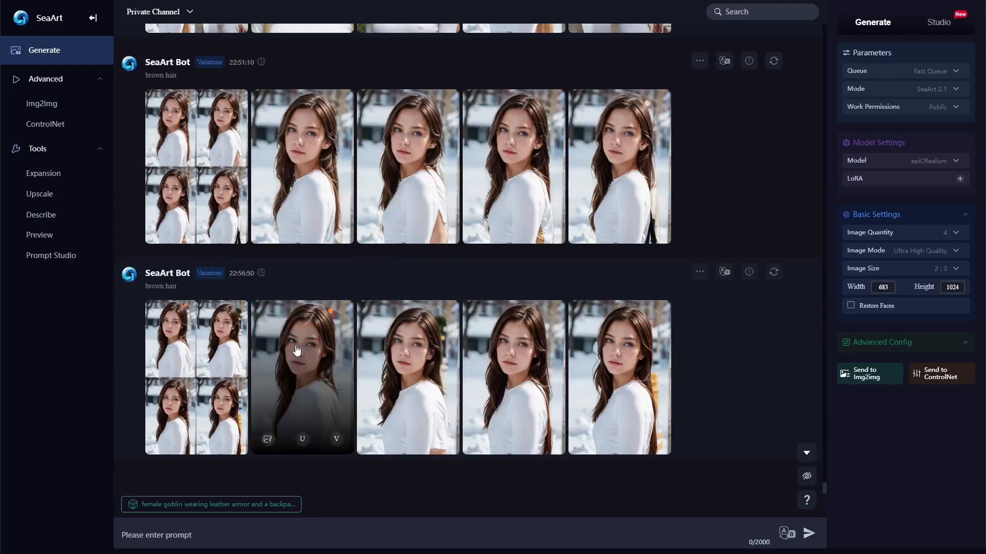
Browse the four brush-masked brown-hair variations at full size and return to the first one to compare hair and background details
left_click(294, 345)
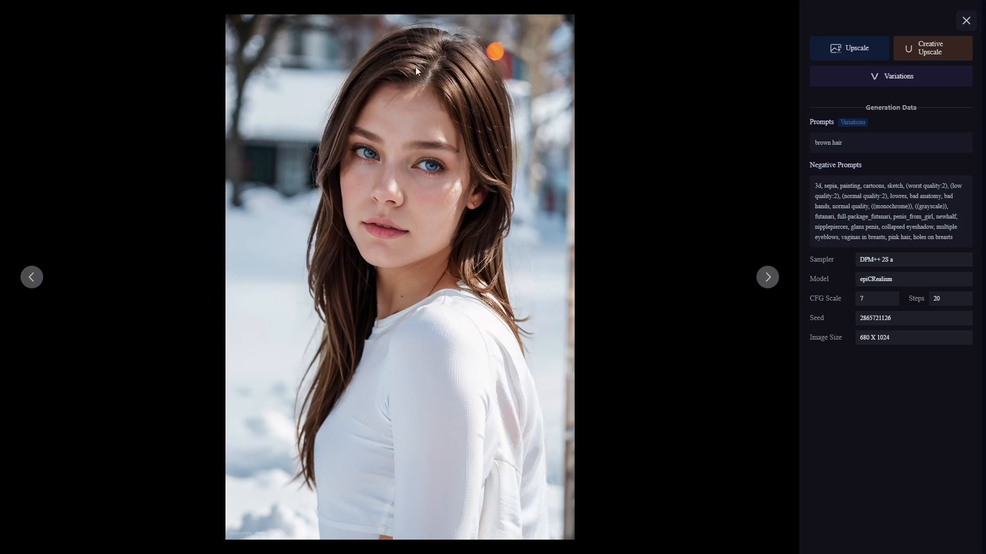
left_click(766, 277)
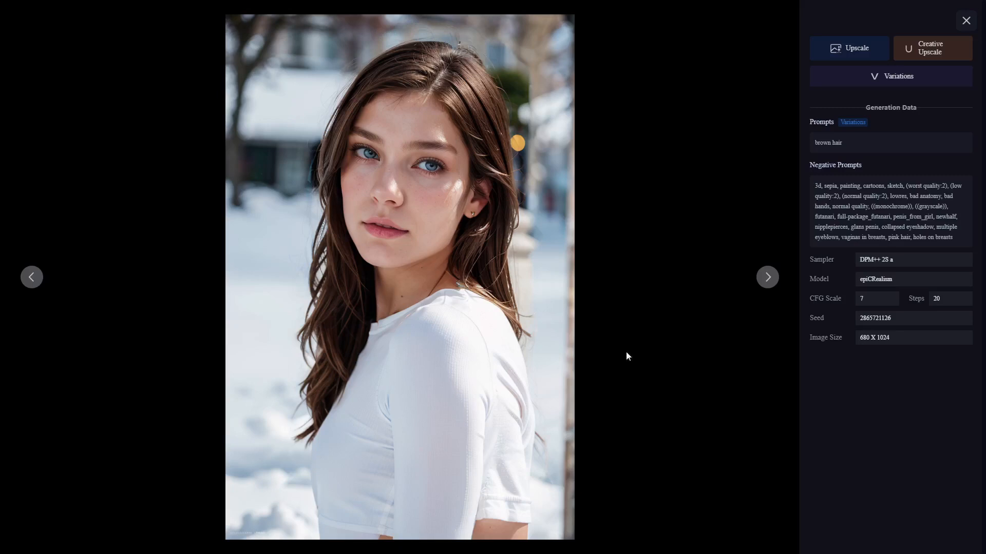
left_click(766, 279)
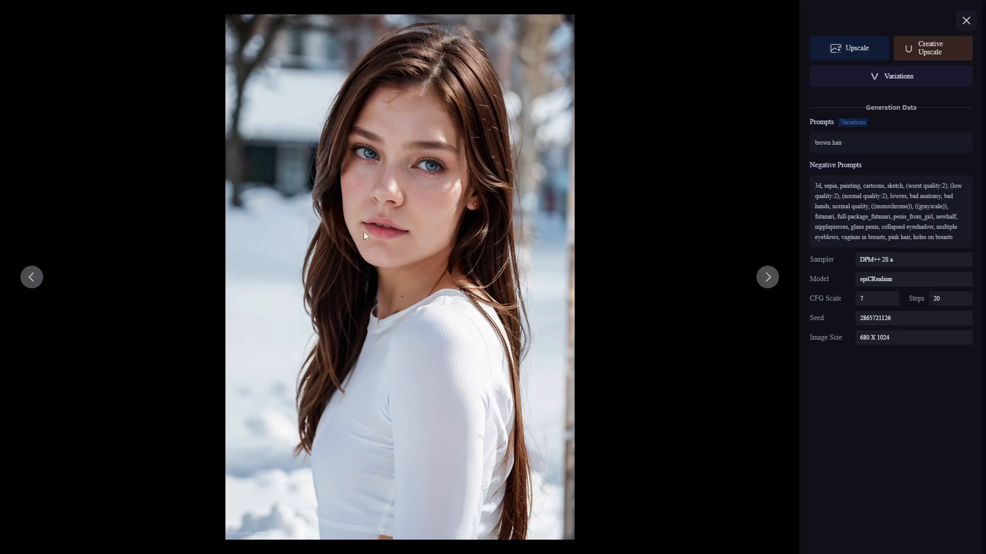
left_click(768, 277)
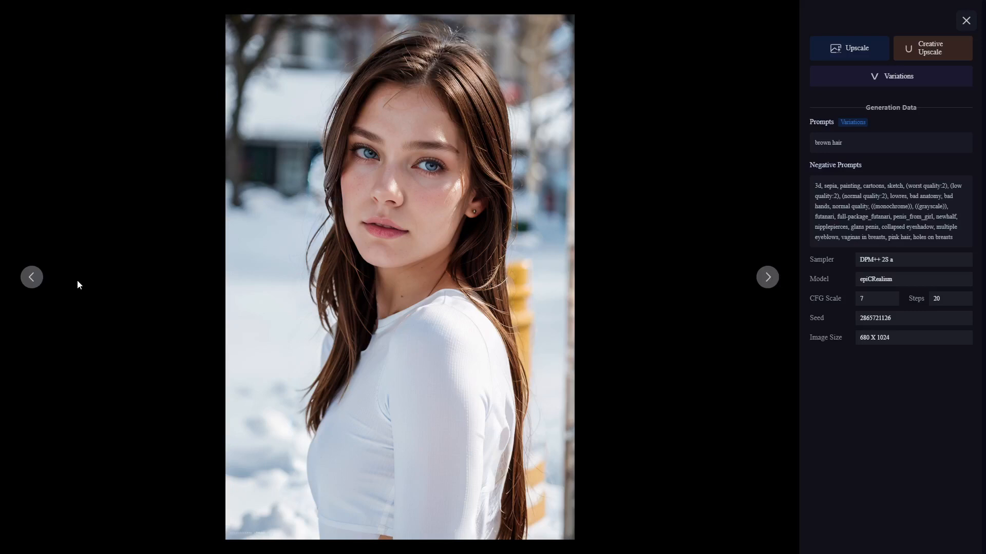
left_click(31, 279)
left_click(30, 278)
left_click(31, 279)
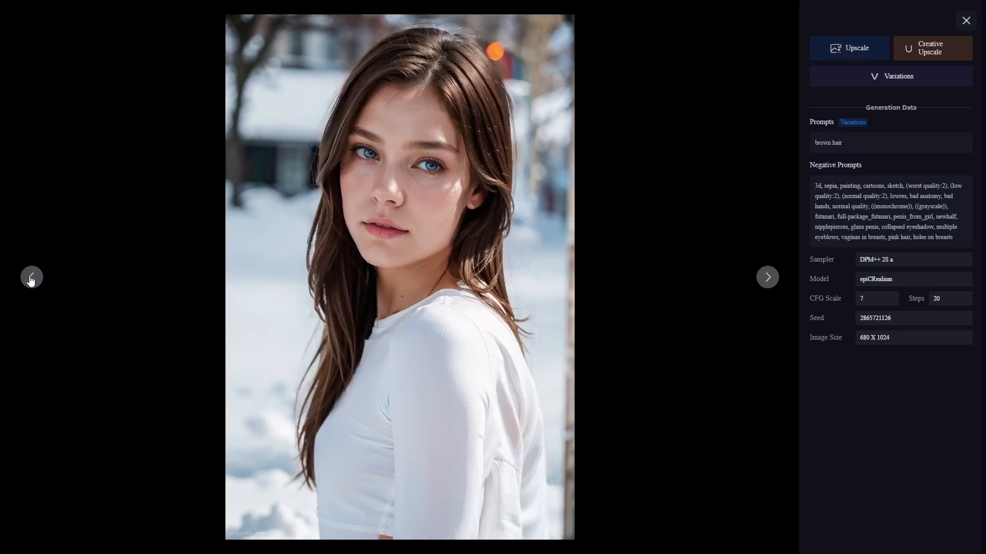
Close the enlarged image and compare the smart-selection and brush-masked brown-hair batches with the original blonde portraits in the feed
left_click(965, 21)
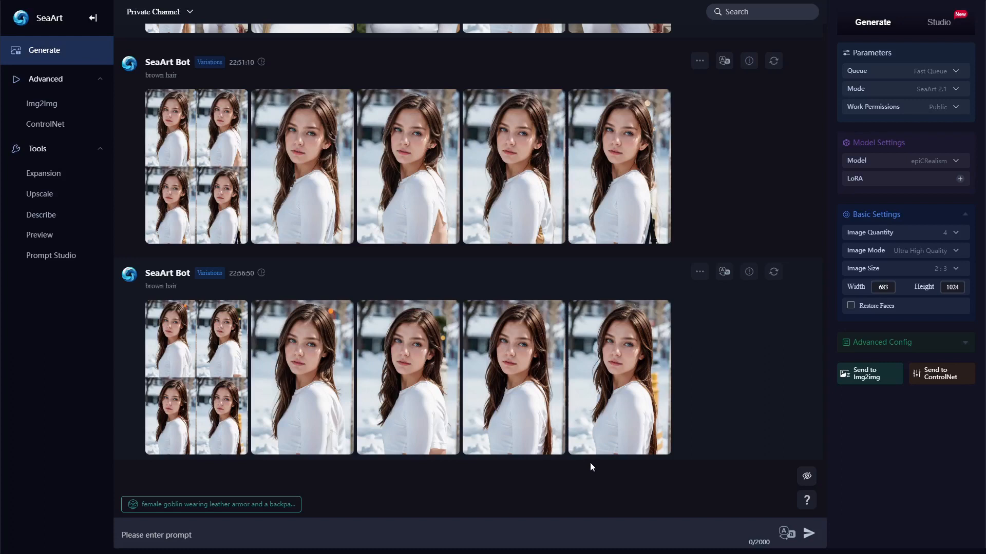
mouse_move(640, 406)
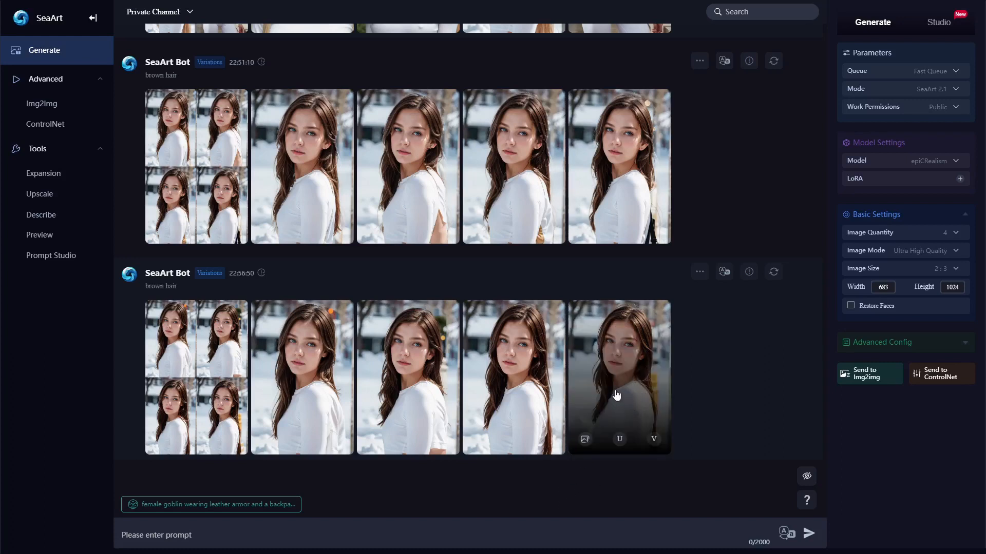
scroll(658, 379, "up", 4)
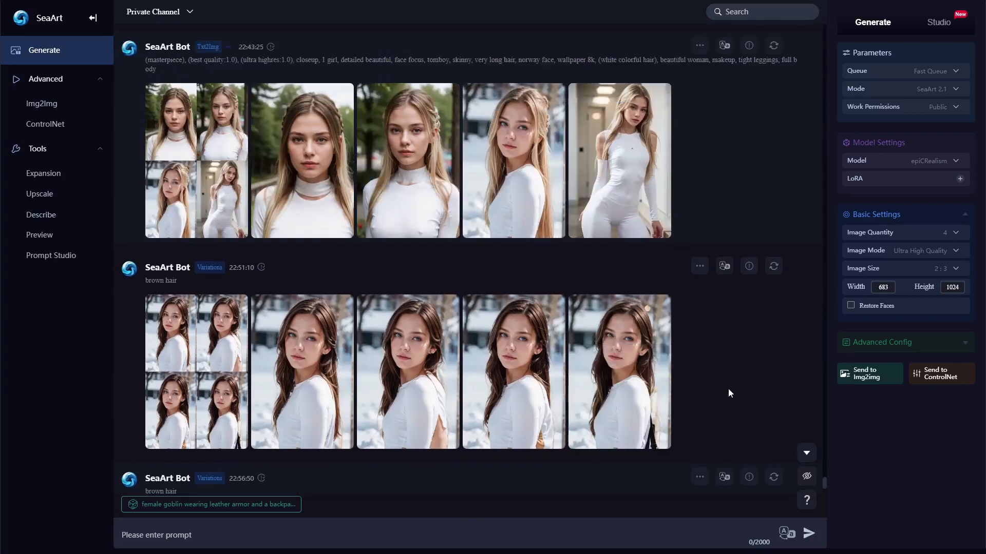
scroll(728, 388, "down", 1)
scroll(728, 389, "down", 3)
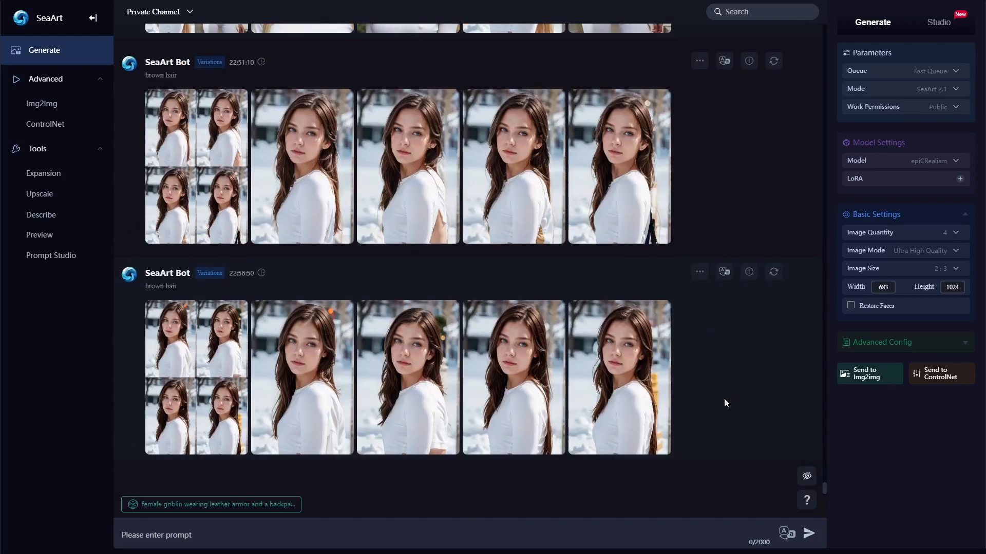
Open the original blonde snow portrait from the Txt2Img batch and send it to Img2Img for variations
scroll(725, 399, "up", 2)
scroll(723, 399, "up", 3)
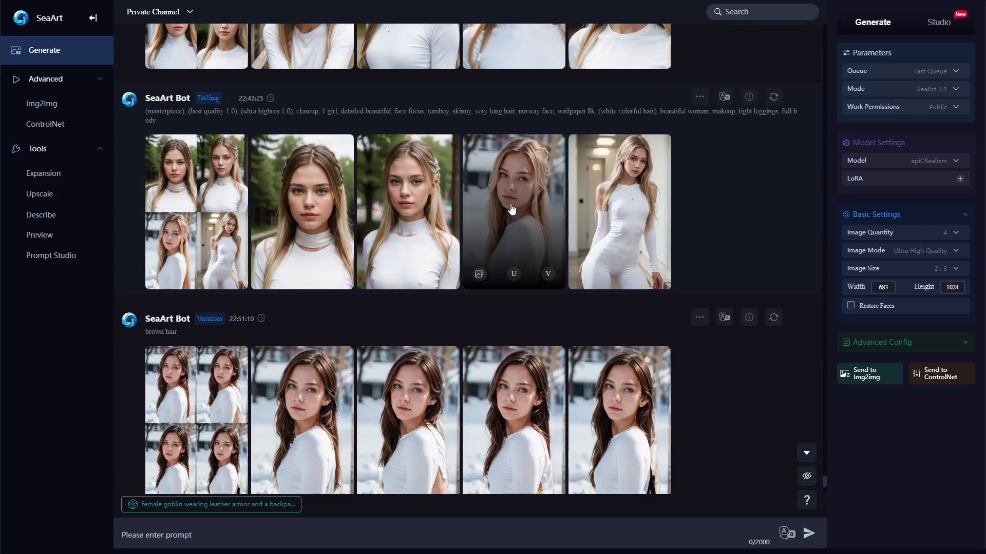
left_click(509, 199)
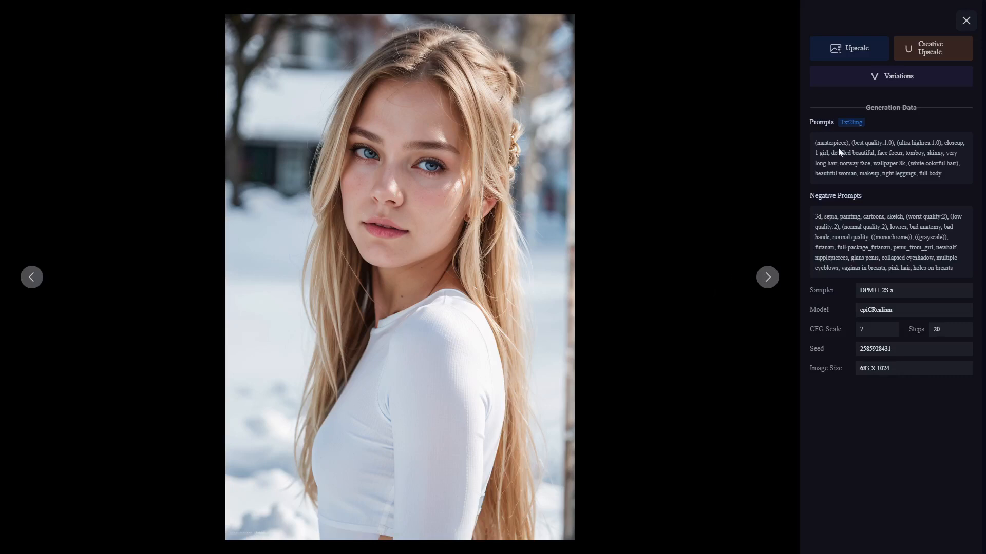
left_click(888, 79)
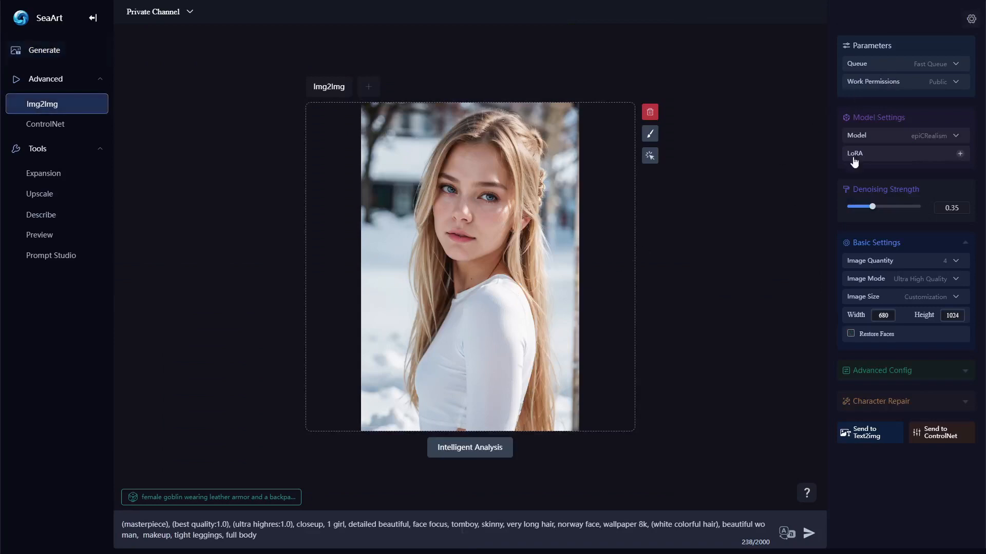
Use smart selection to mask the woman's blonde hair, excluding her face from the selection
left_click(650, 156)
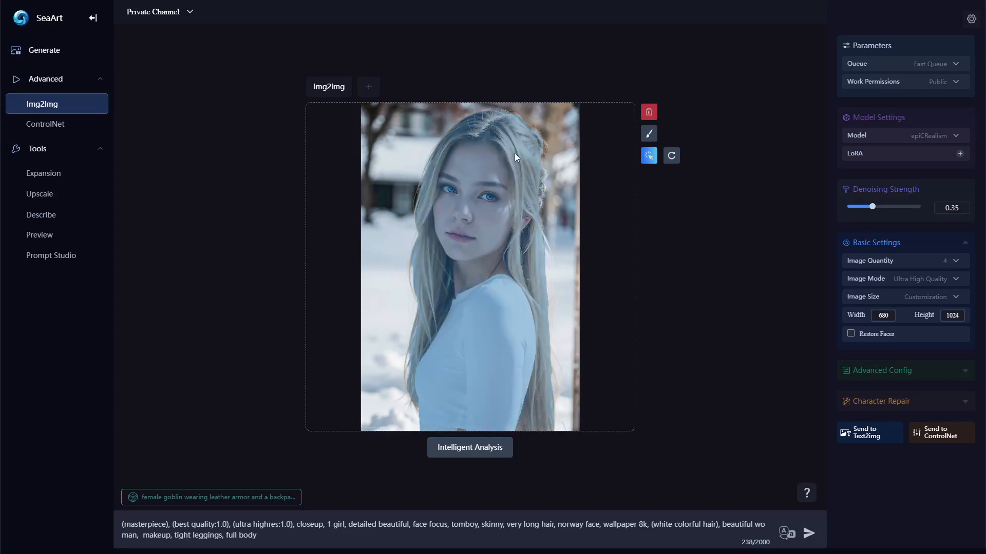
left_click(516, 135)
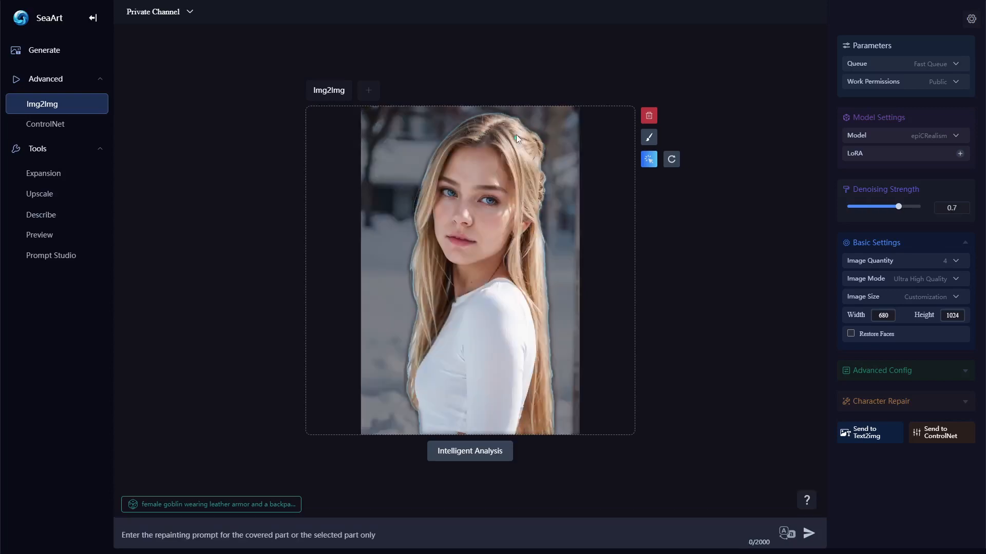
right_click(472, 215)
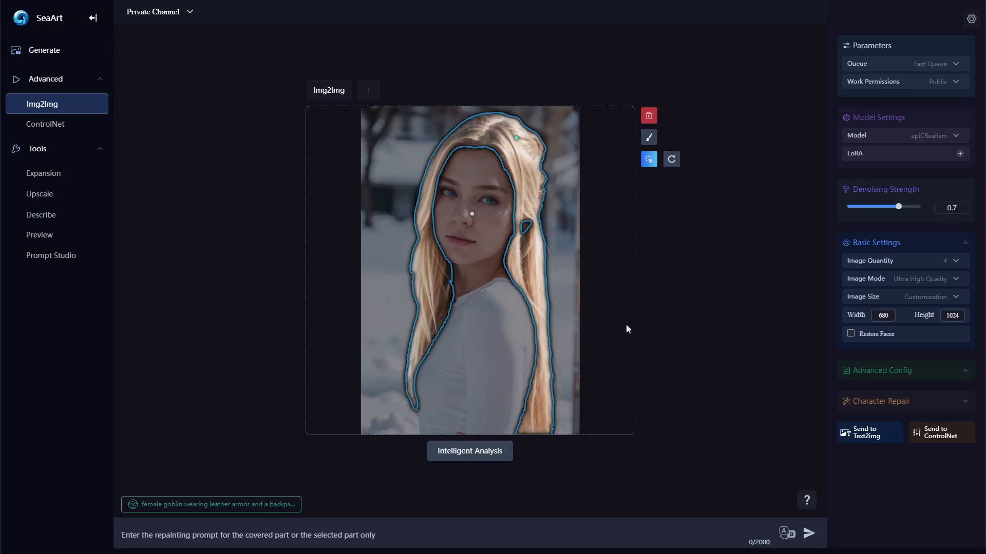
Enter "((braided hairstyle))" in quotation marks as the repainting prompt for the selected hair and generate the images
left_click(367, 531)
type("\"((braided hairstyle))\"")
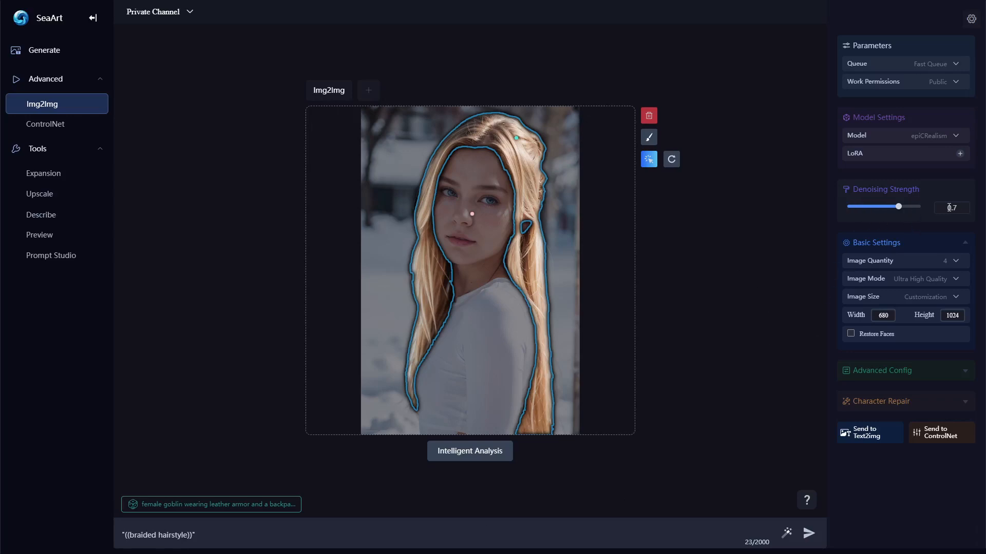
left_click(810, 535)
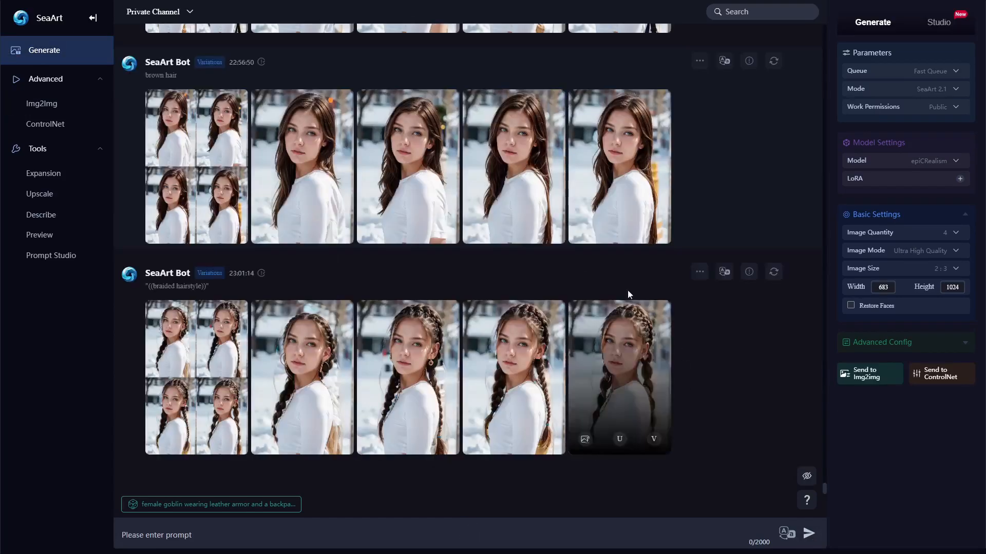
Browse the four braided-hairstyle variations at full size to examine the braids, earrings and leftover hair strands, and close the view
mouse_move(650, 383)
left_click(305, 354)
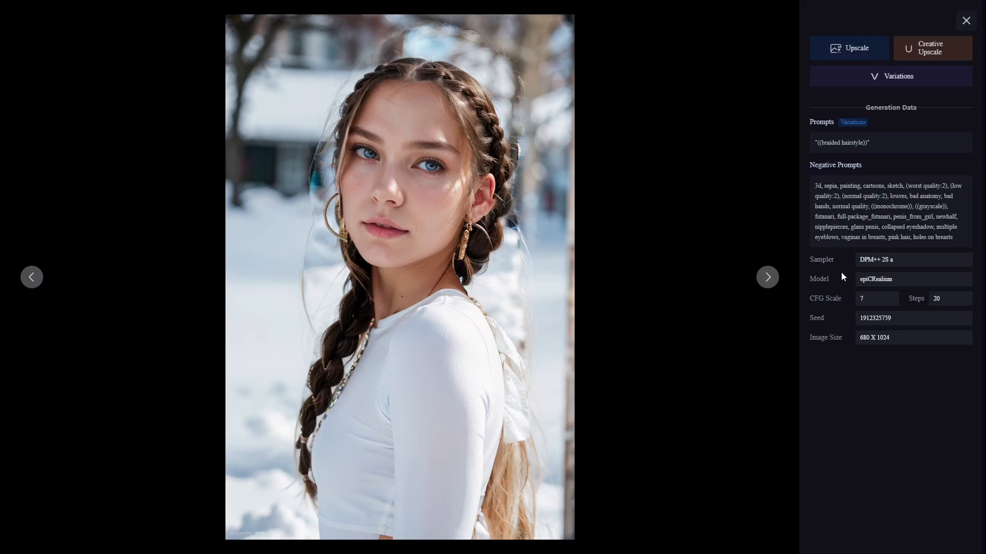
left_click(767, 288)
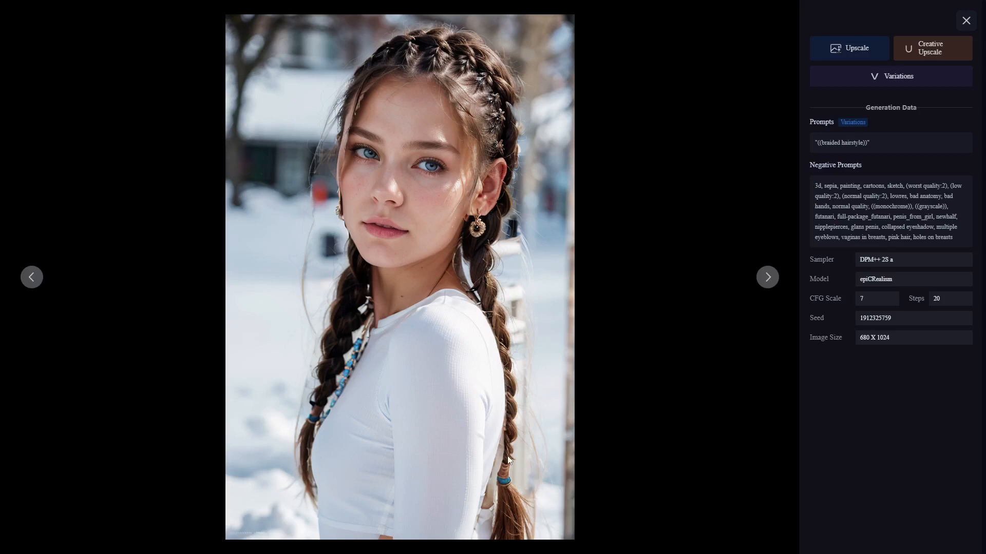
left_click(768, 280)
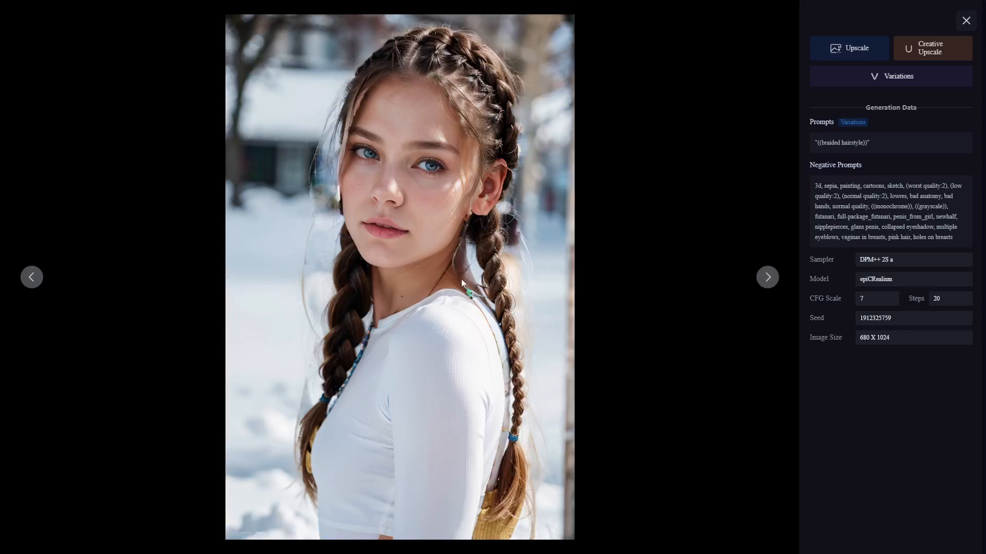
left_click(771, 278)
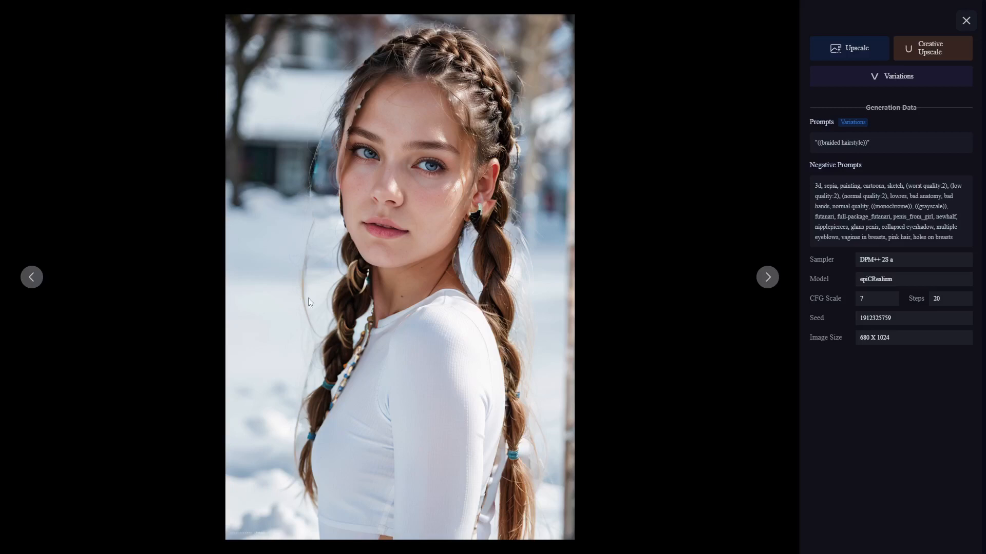
left_click(965, 21)
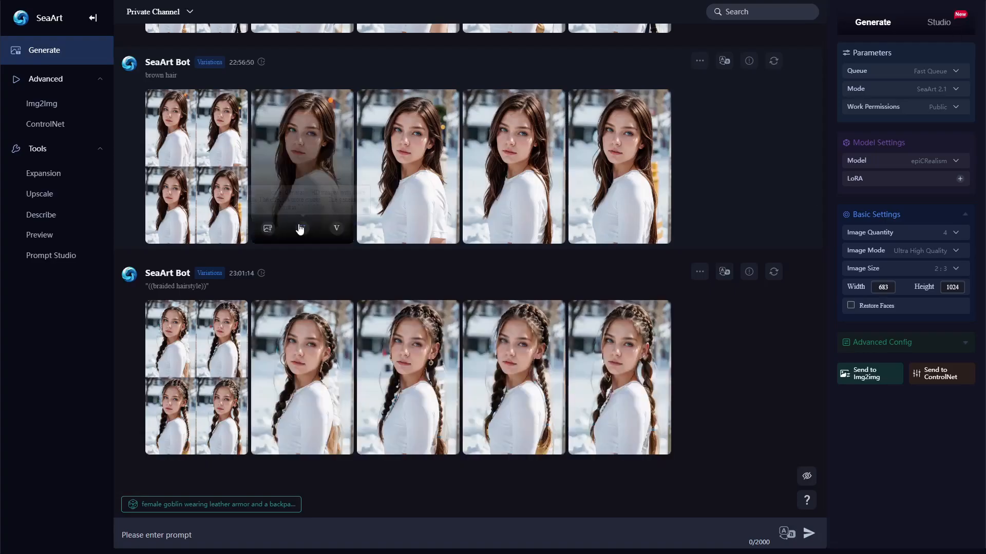
Review the earlier brown-hair batches in the feed and return to the braided-hairstyle batch for comparison
scroll(503, 226, "up", 5)
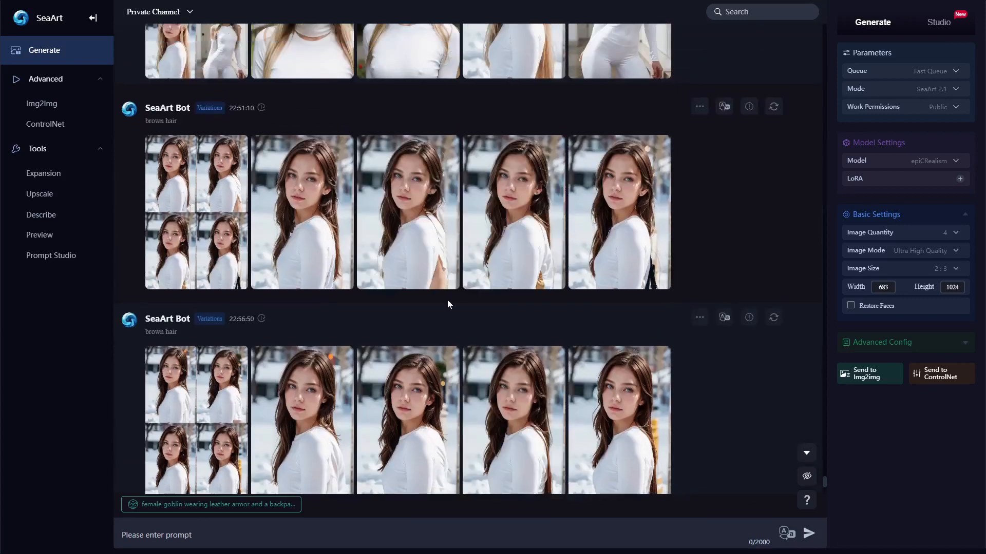
scroll(448, 304, "up", 2)
scroll(448, 304, "down", 5)
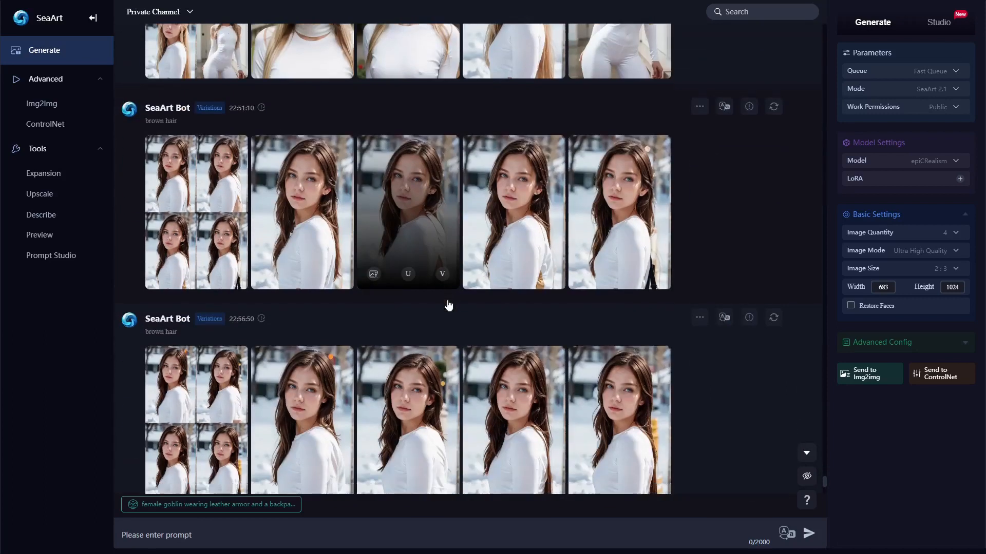
scroll(449, 305, "down", 2)
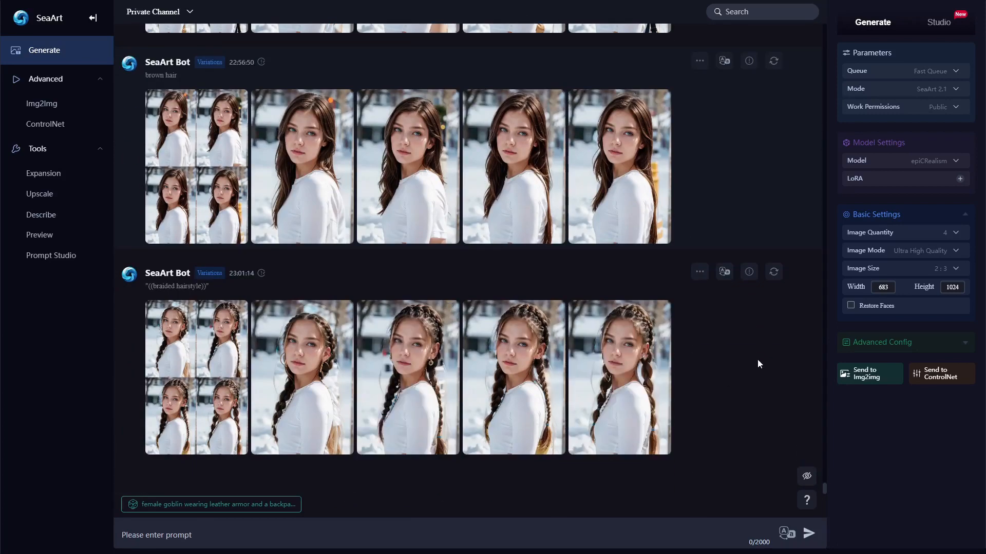